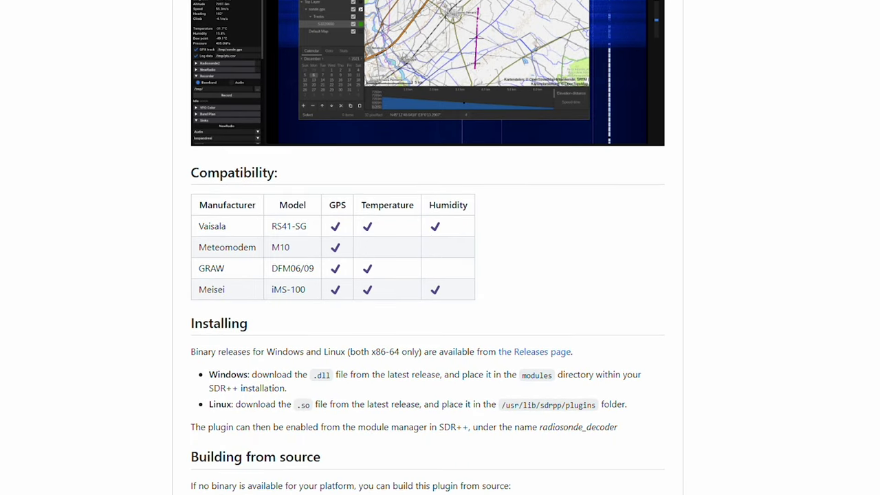
Scroll the README to the Installing section and follow the link to the v0.9-r1 Releases page
scroll(428, 275, down, 1)
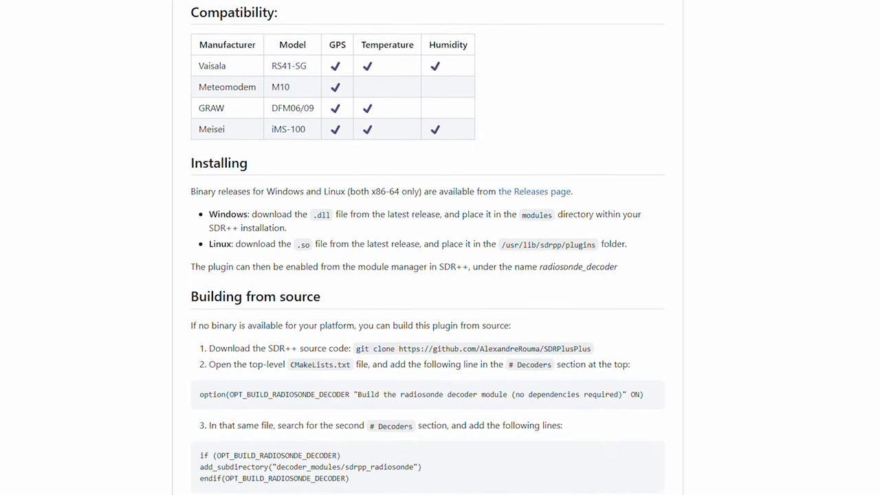
scroll(428, 274, down, 1)
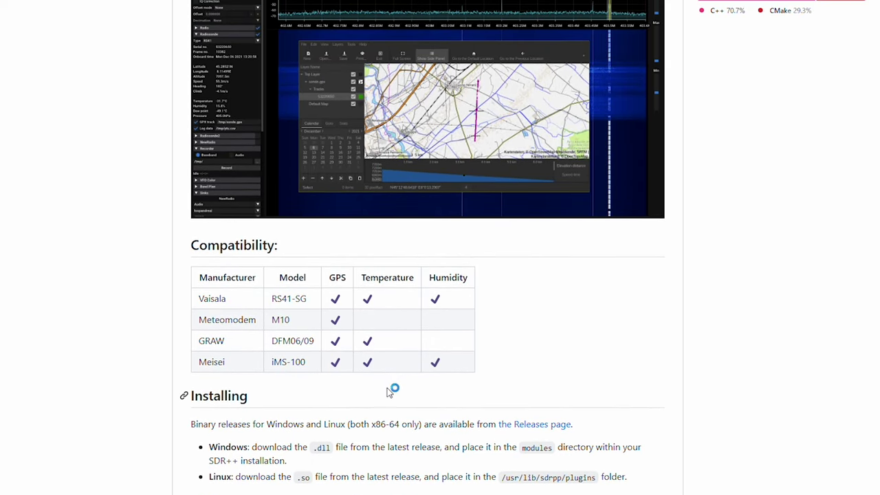
click(543, 425)
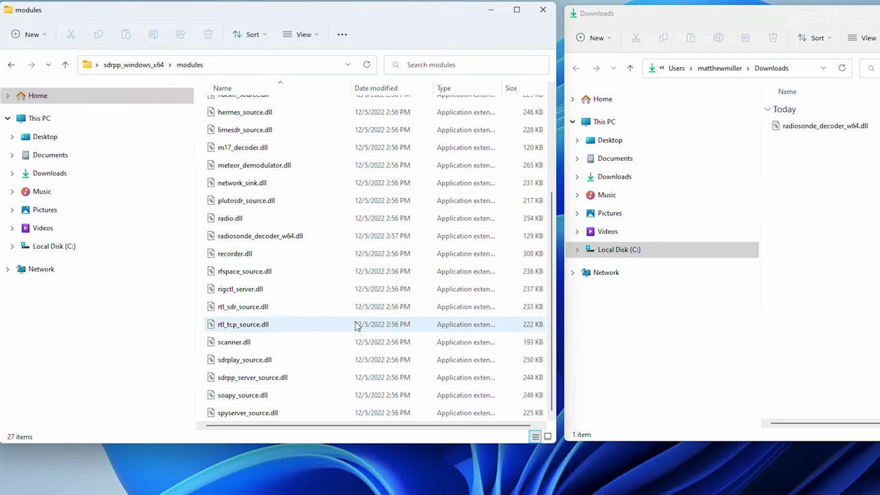
Move radiosonde_decoder_w64.dll from Downloads into the modules folder, replacing the existing file
click(794, 127)
mouse_move(805, 130)
mouse_down()
mouse_move(367, 167)
mouse_move(312, 229)
mouse_up()
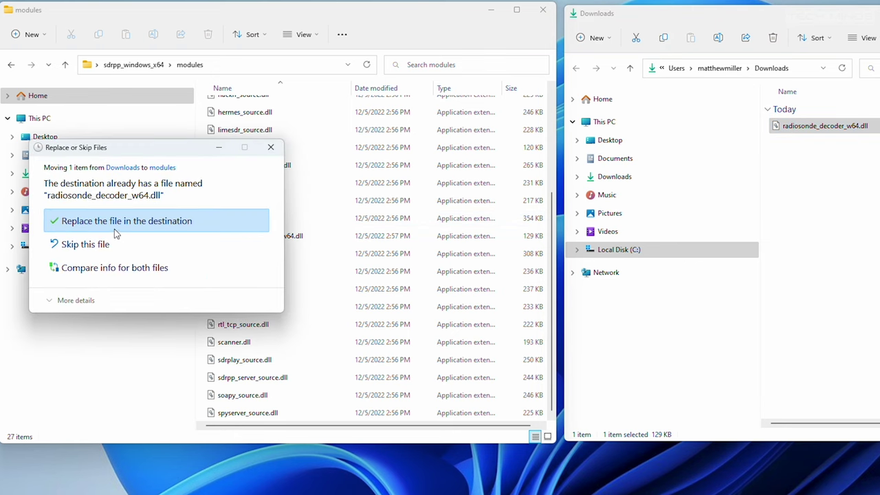
click(114, 228)
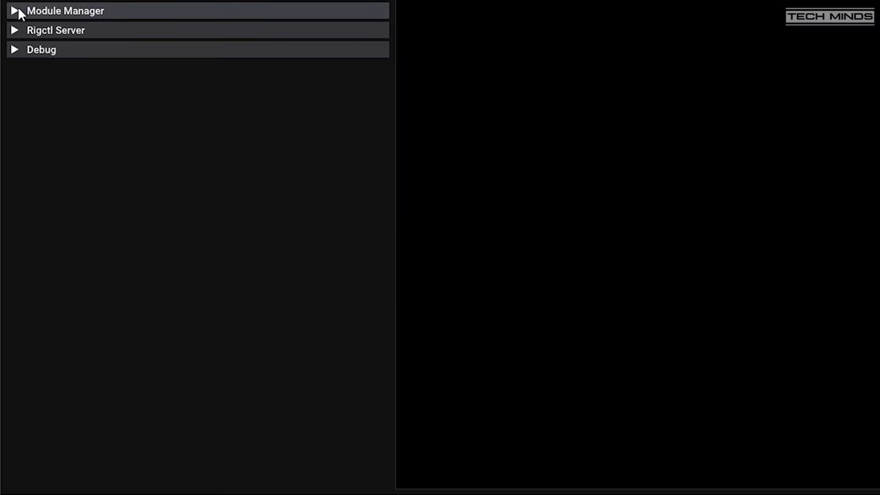
In Module Manager, add a radiosonde_decoder type module named 'Radiosonde'
click(14, 11)
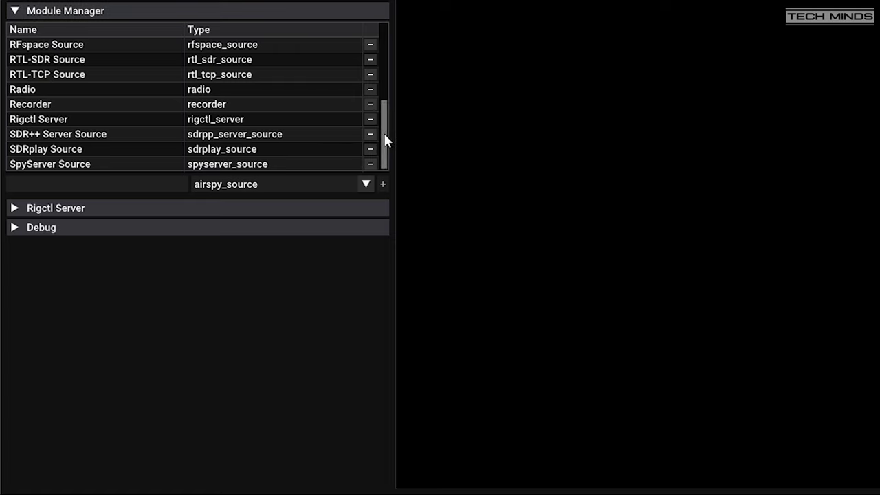
click(364, 184)
scroll(326, 275, down, 3)
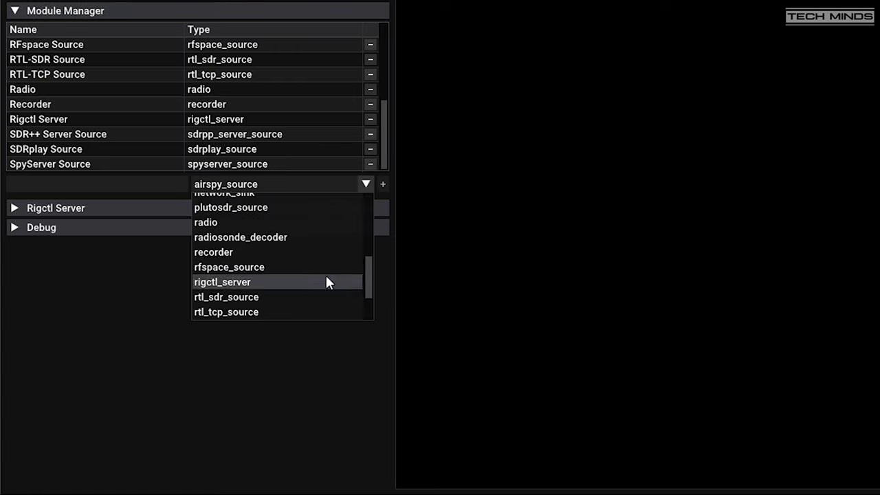
click(262, 240)
click(69, 180)
text(Radio)
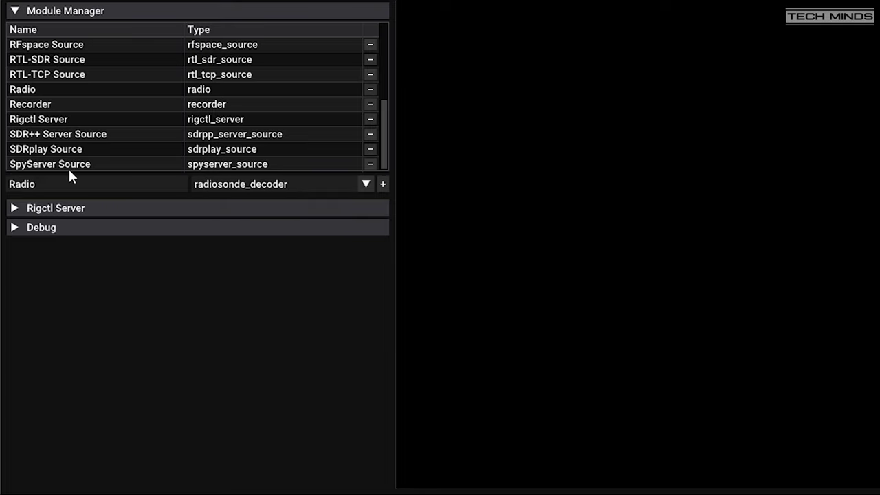
text(sonde)
click(382, 184)
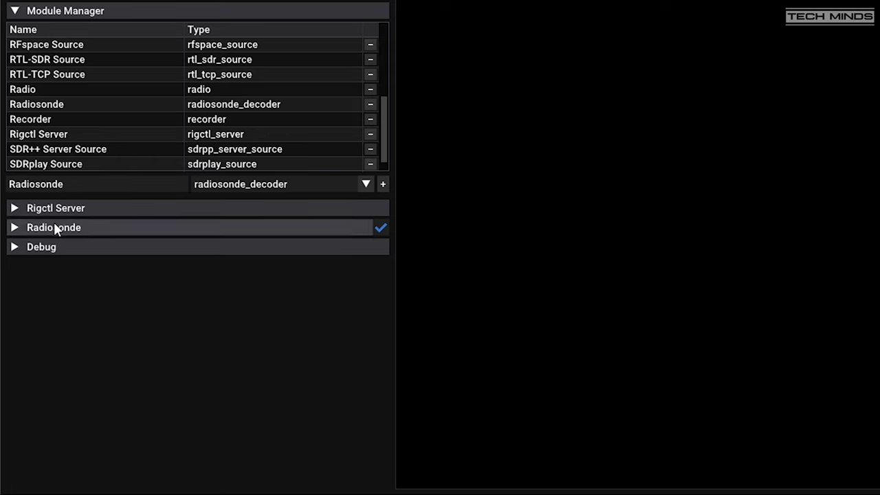
Expand the Radiosonde section and scroll down to its decoded RS41 readout and logging options
click(13, 229)
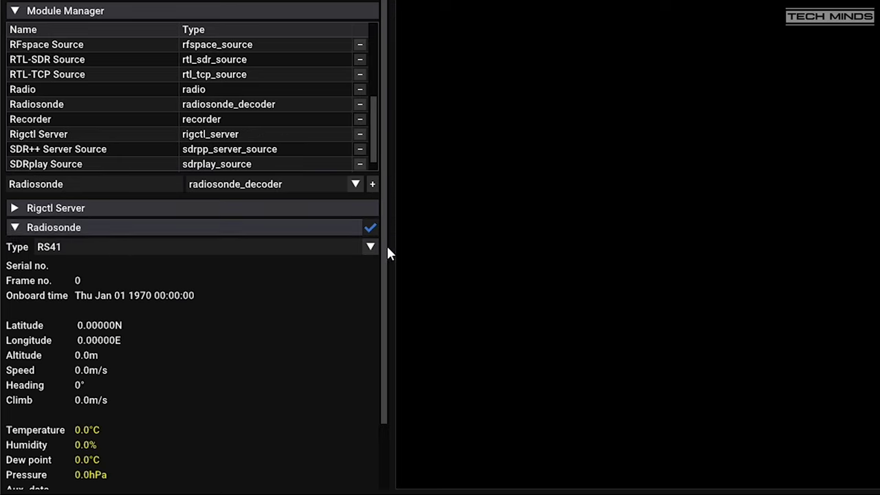
scroll(379, 332, down, 2)
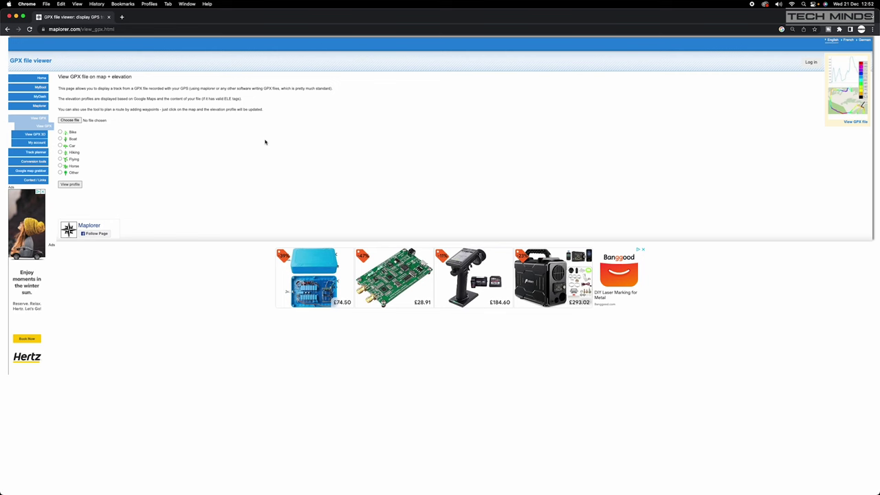
Upload RadioSonde\radiosonde.gpx to Maplorer and generate its map and elevation profile
click(70, 120)
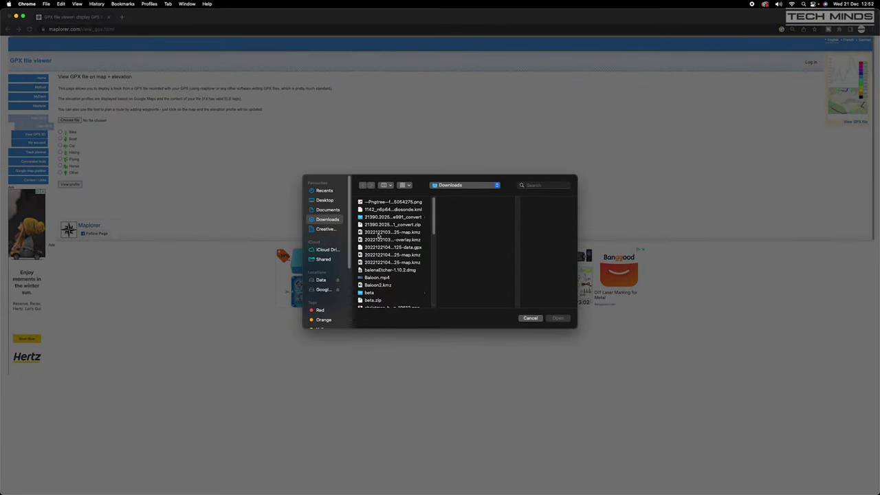
click(323, 287)
click(439, 250)
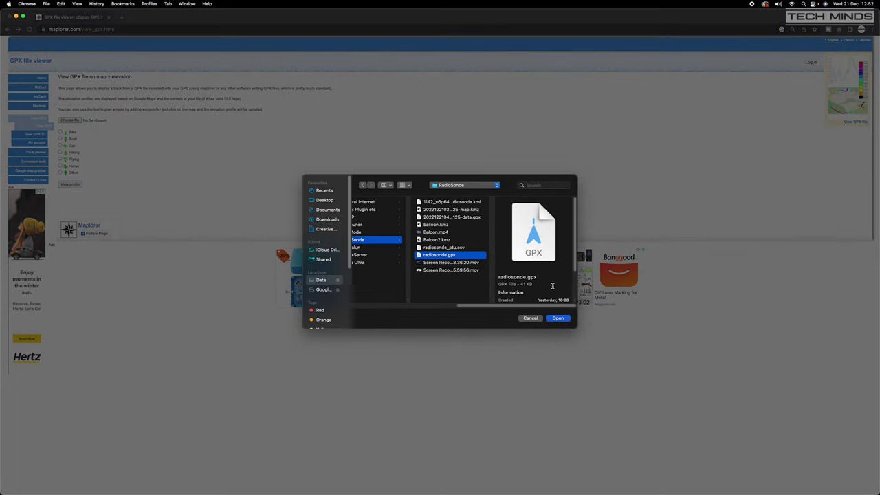
click(559, 317)
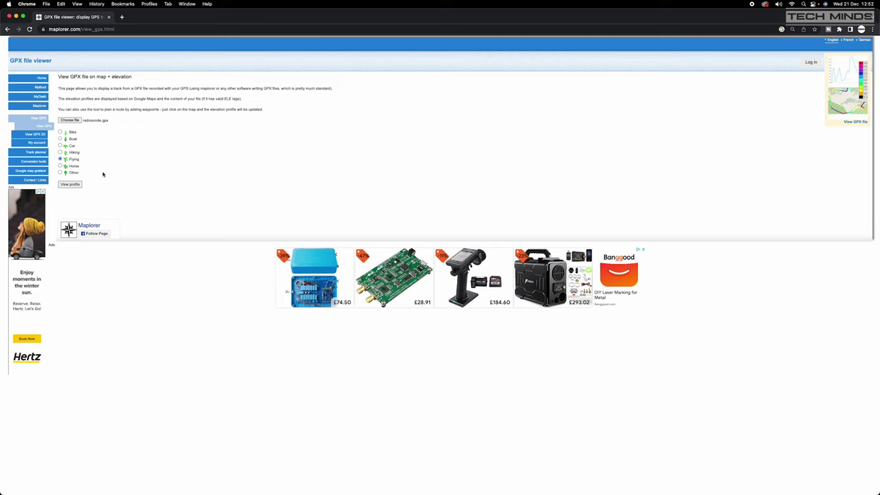
click(67, 185)
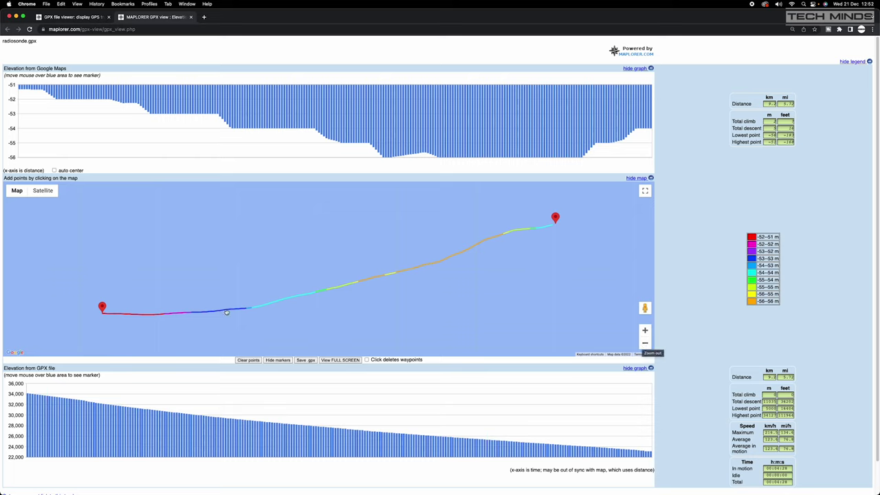
Zoom the map out five steps to show the track over the English Channel
click(645, 345)
click(644, 345)
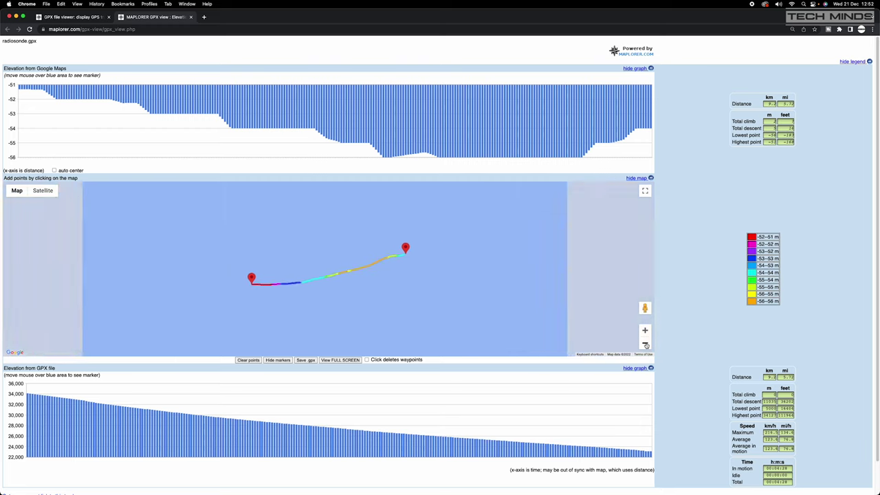
click(645, 344)
click(644, 344)
click(645, 345)
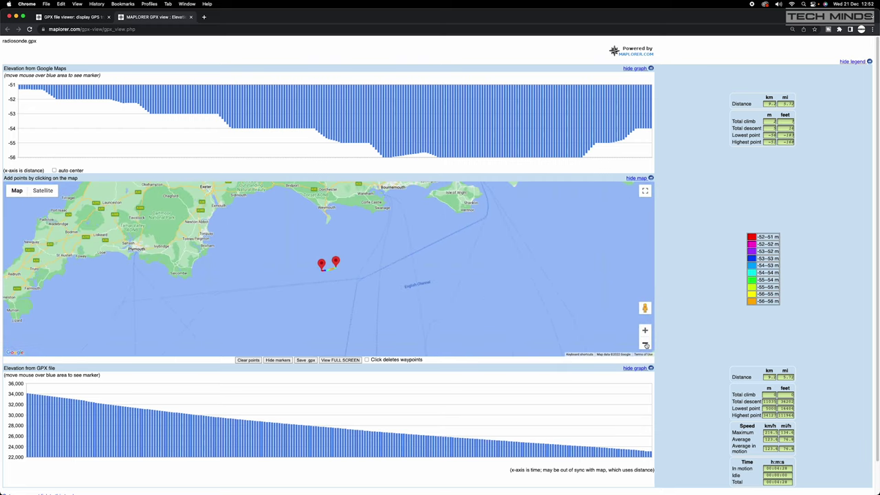